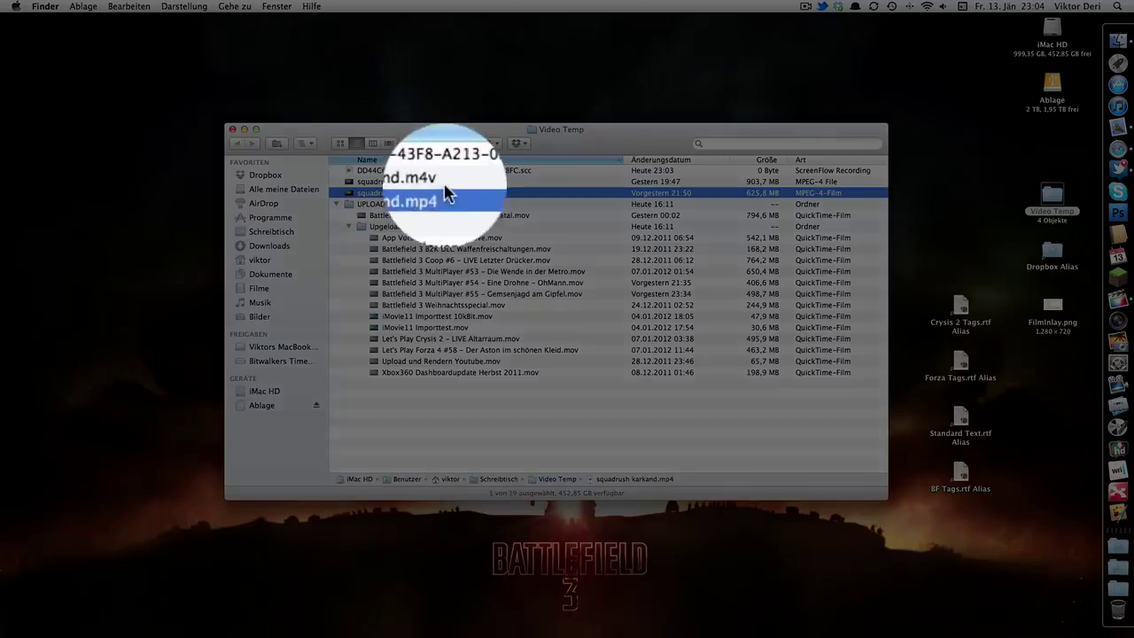
# Step: Select squadrush karkand.m4v in the Video Temp folder and switch to Final Cut Pro
pyautogui.click(443, 182)
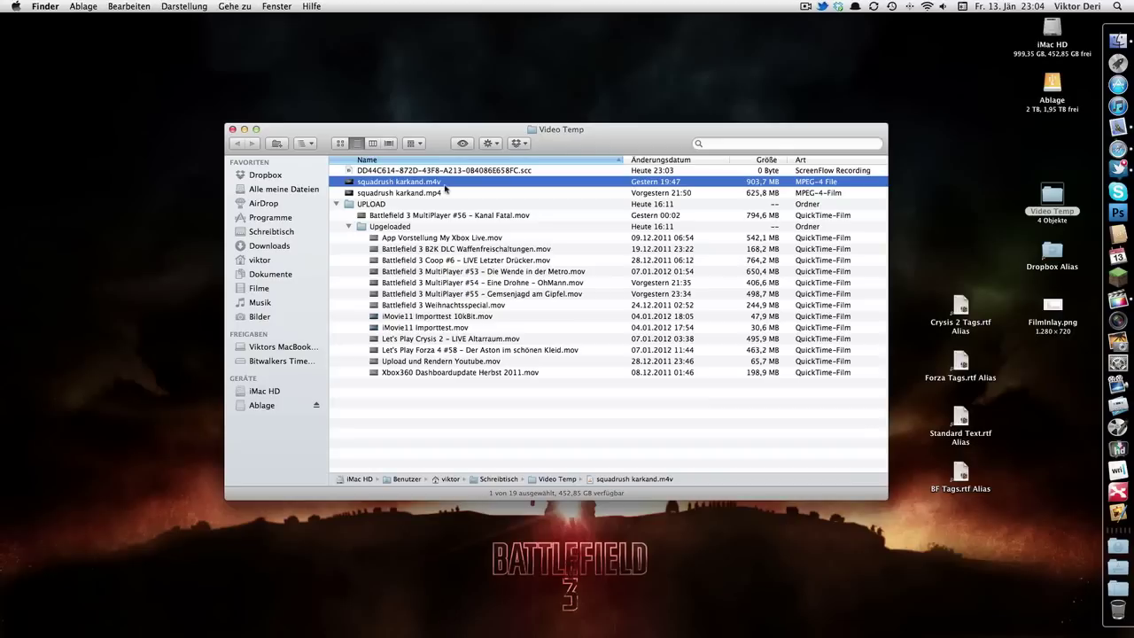
pyautogui.click(1118, 303)
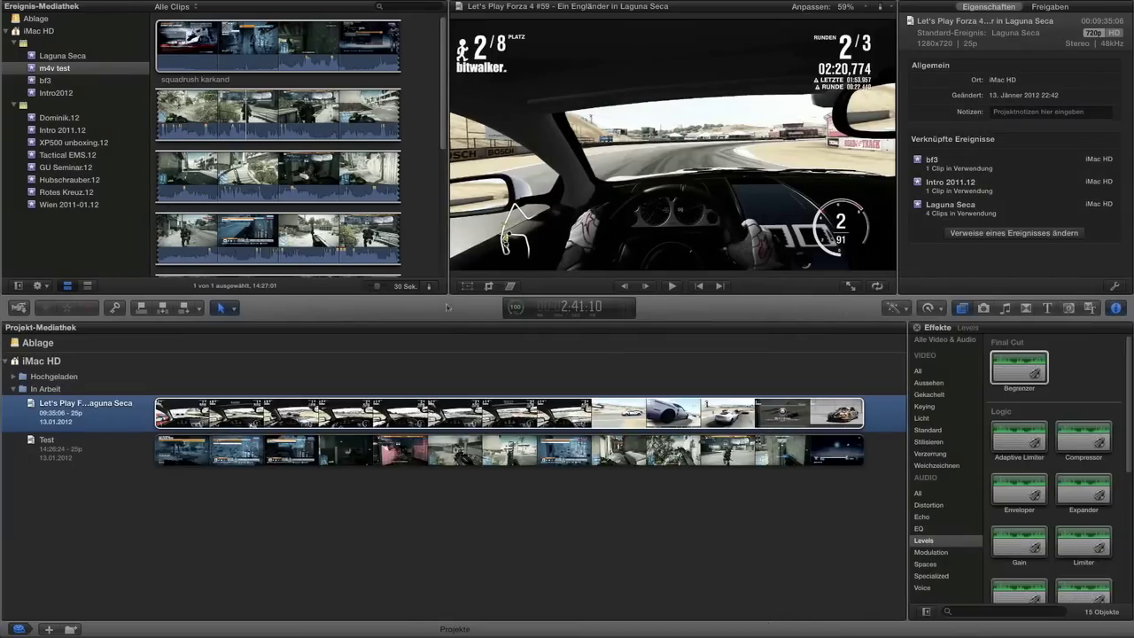
# Step: Browse the m4v test and Laguna Seca events, then load the squadrush karkand clip in the viewer
pyautogui.click(76, 72)
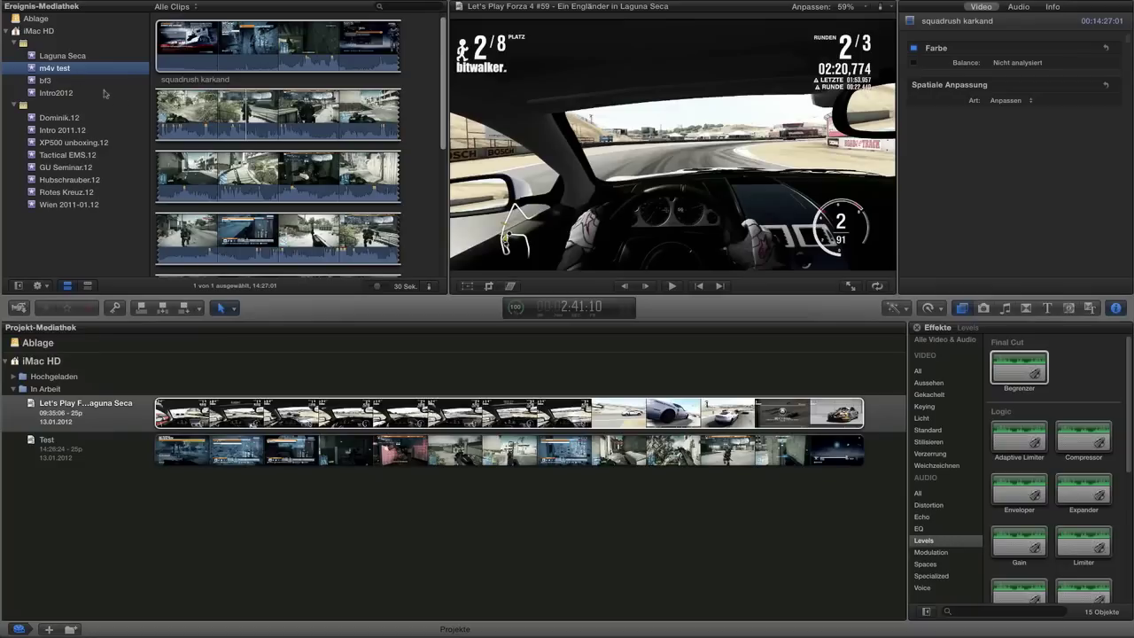
pyautogui.click(200, 115)
pyautogui.press('super+a')
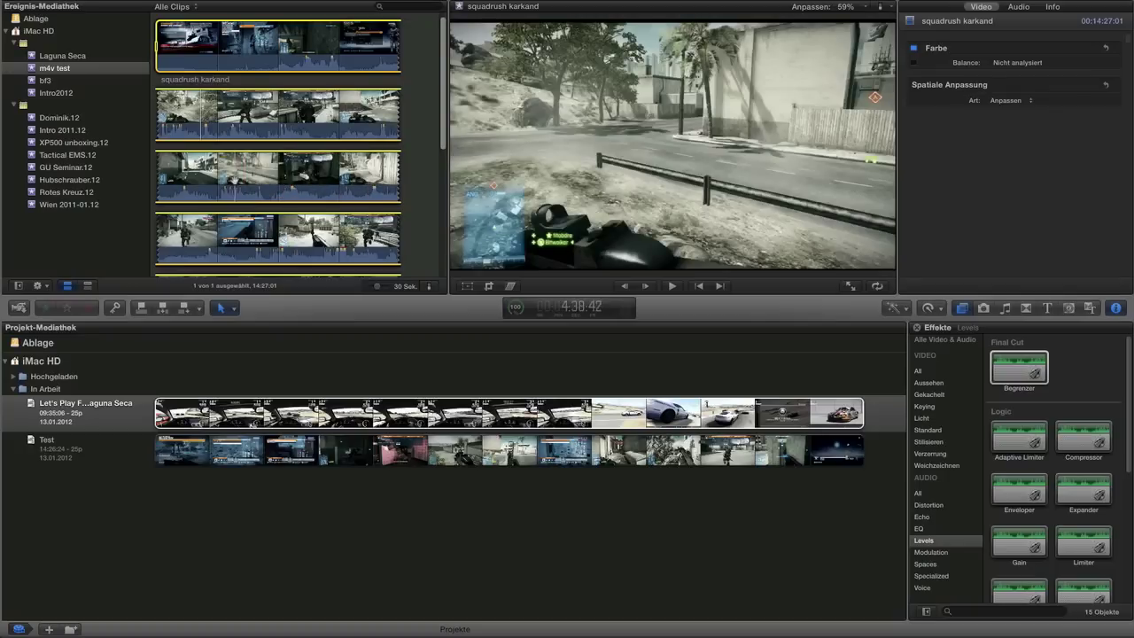
pyautogui.click(78, 56)
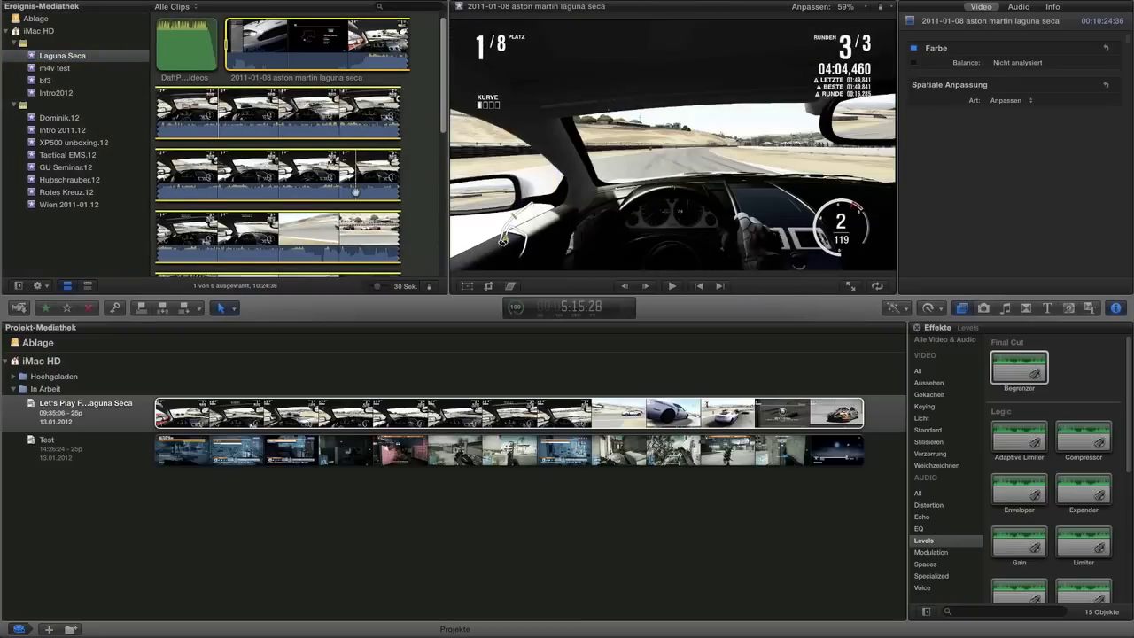
pyautogui.click(62, 68)
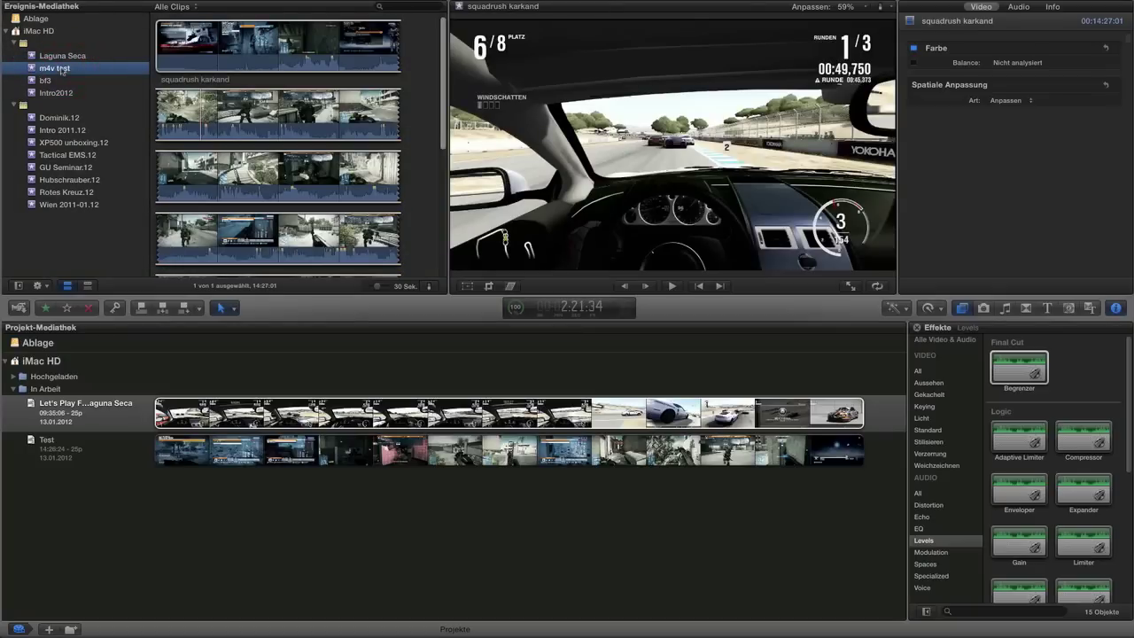
pyautogui.click(219, 50)
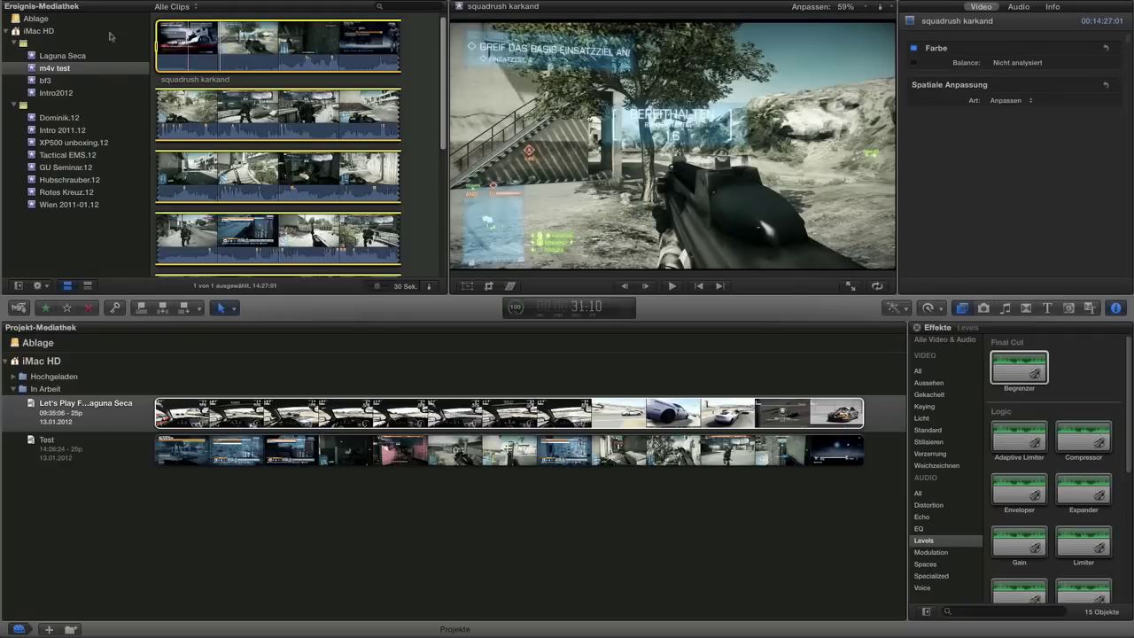
pyautogui.moveTo(101, 4)
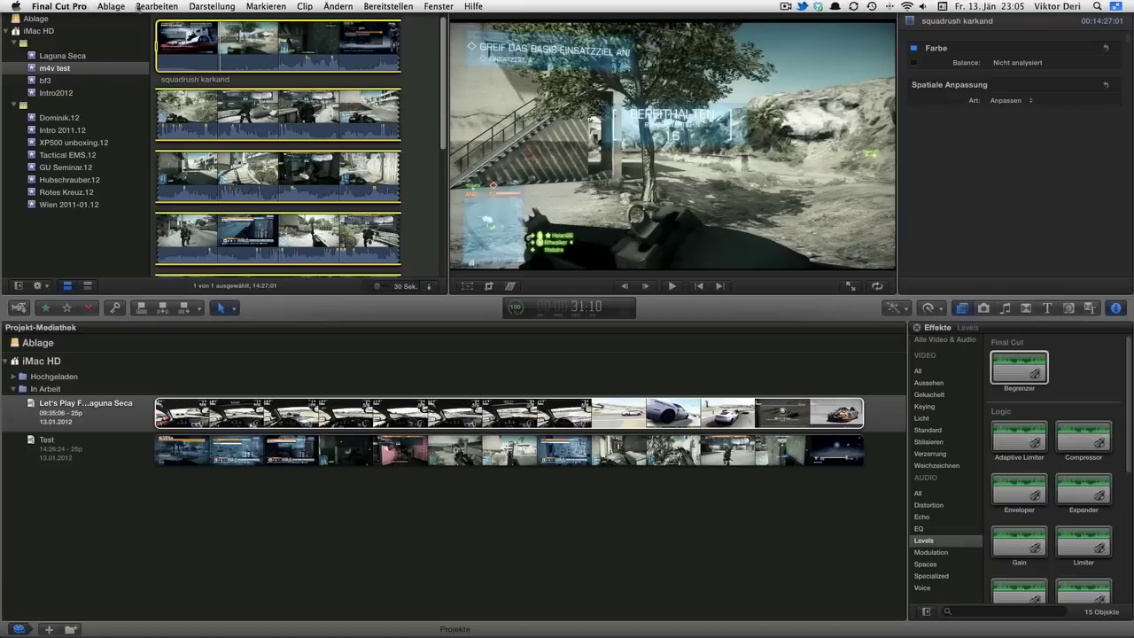
# Step: Pick squadrush karkand.m4v in Importieren > Dateien, then cancel without importing it
pyautogui.click(112, 7)
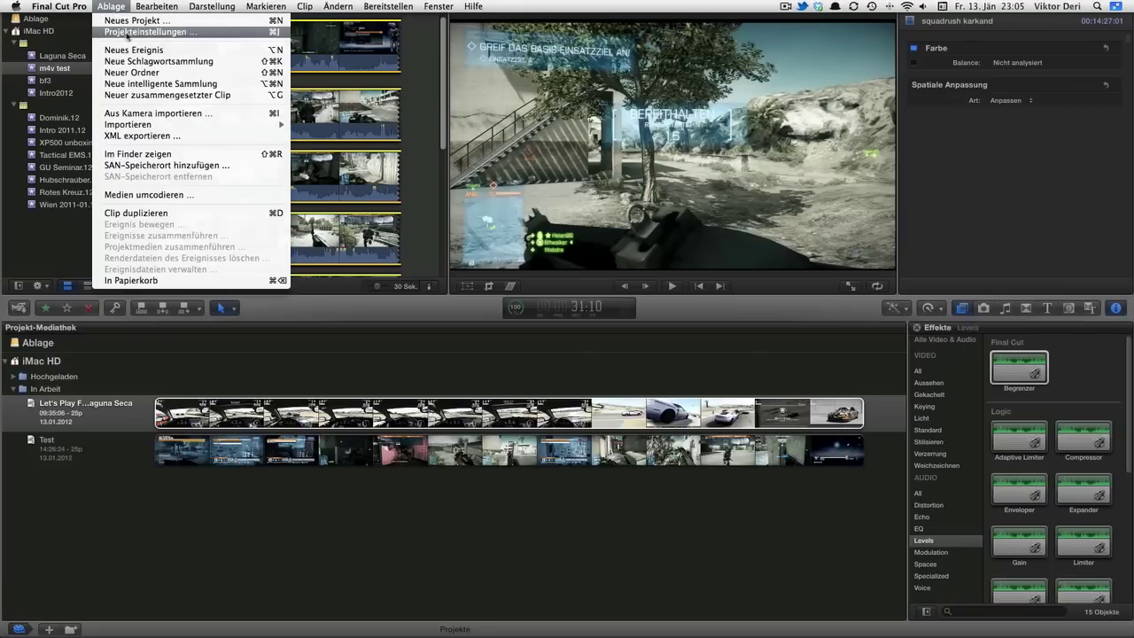
pyautogui.moveTo(178, 127)
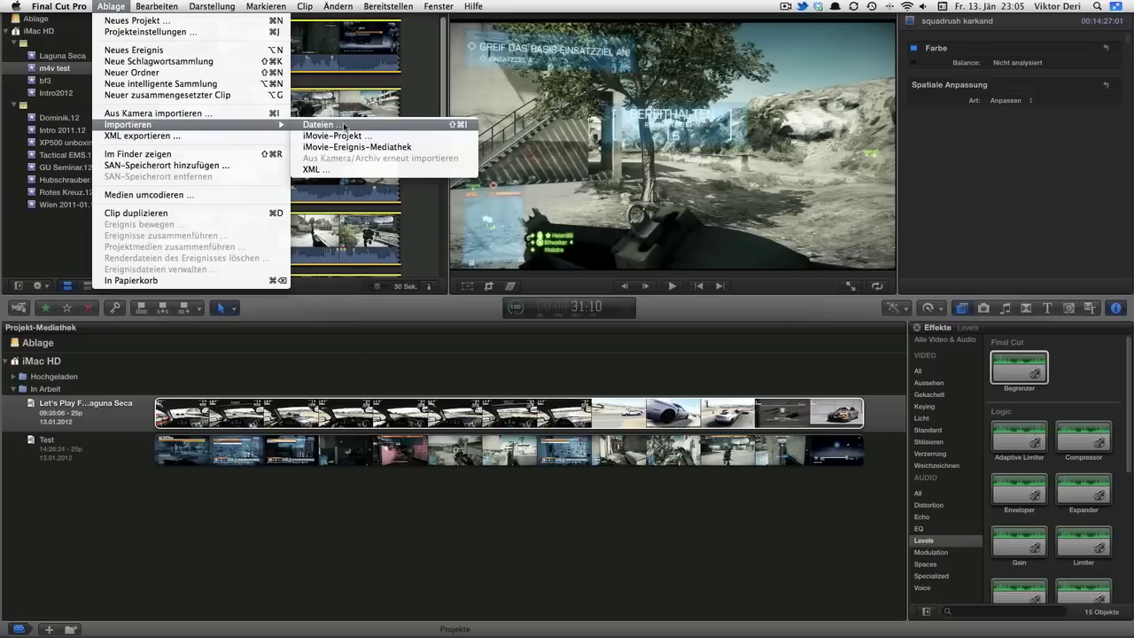
pyautogui.click(343, 126)
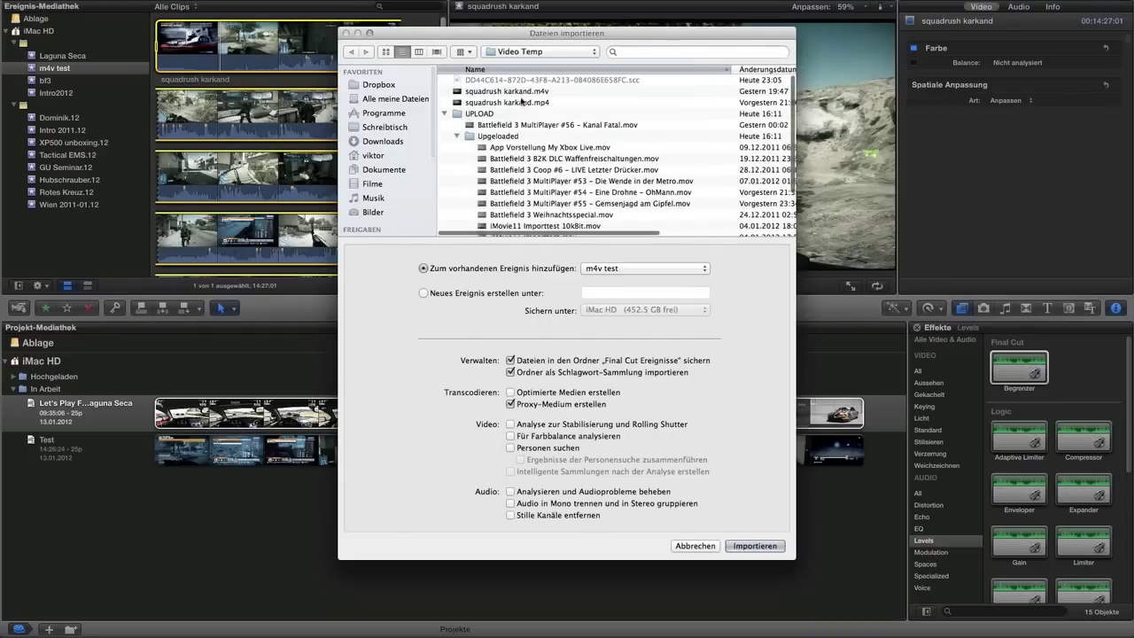
pyautogui.click(543, 94)
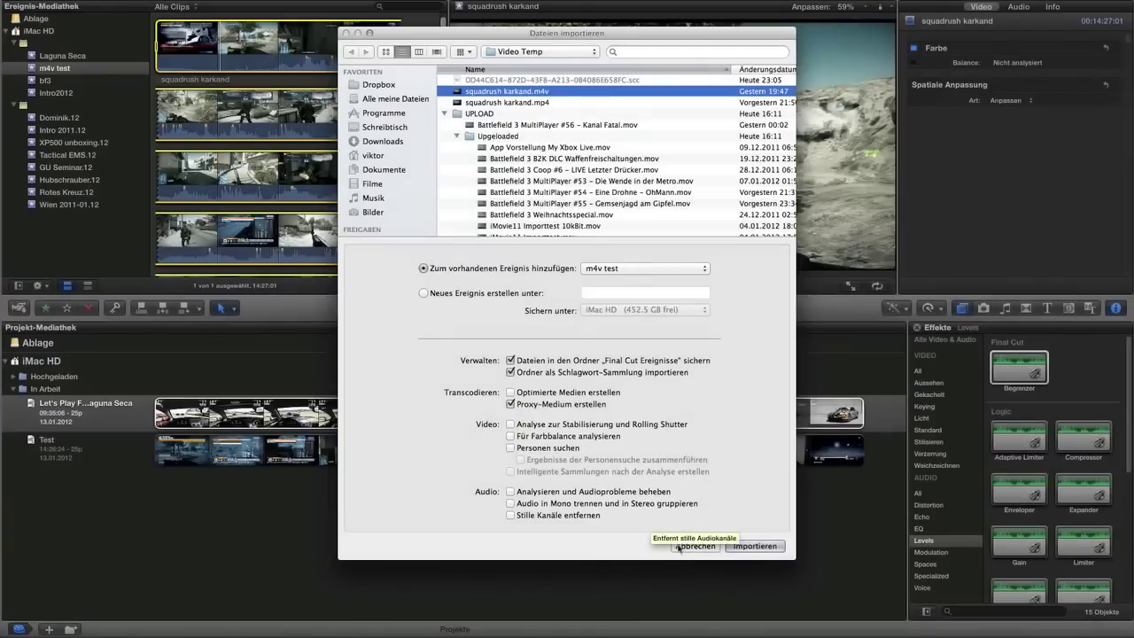
pyautogui.click(685, 546)
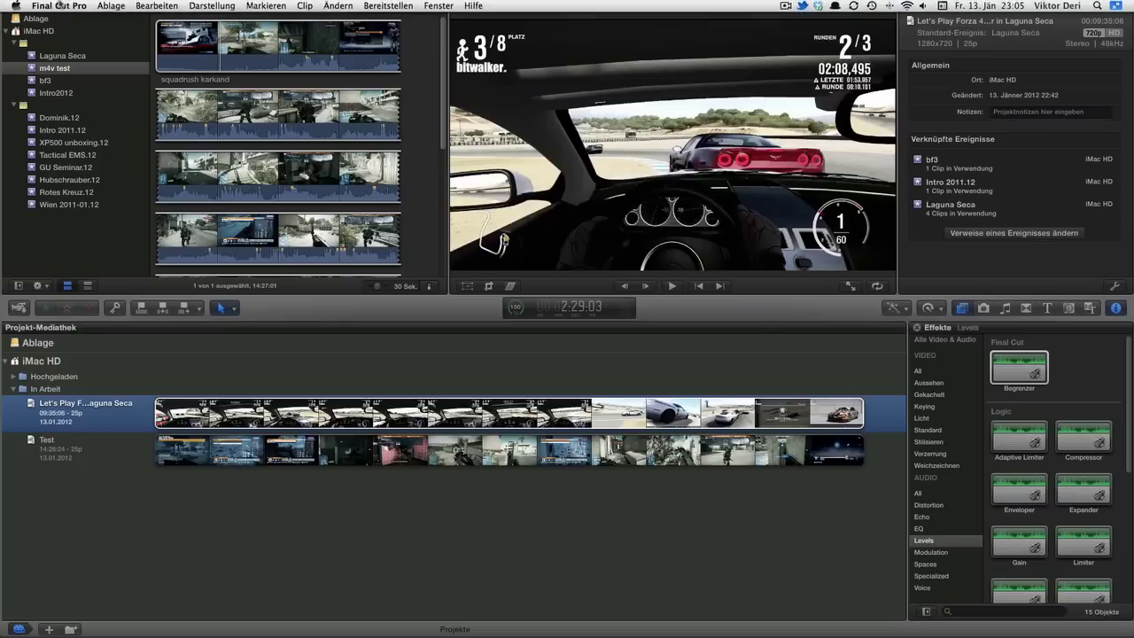
# Step: Load the m4v test event's squadrush karkand clip back into the viewer
pyautogui.click(159, 145)
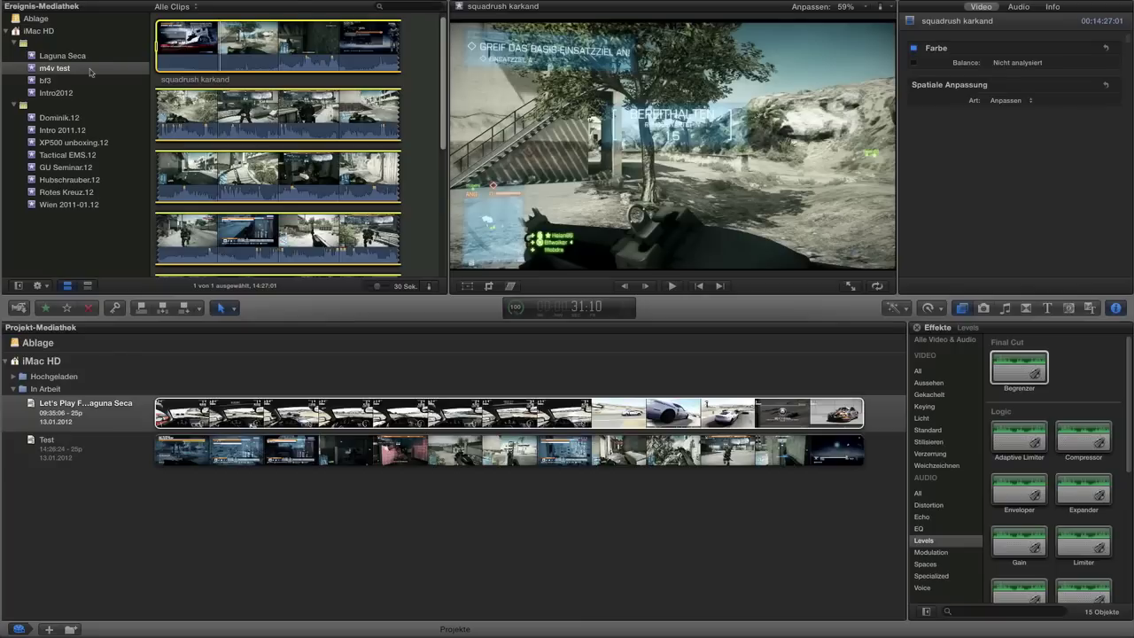
# Step: Set Wiedergabe preferences to Proxy-Medien verwenden, then open the Test project
pyautogui.click(62, 7)
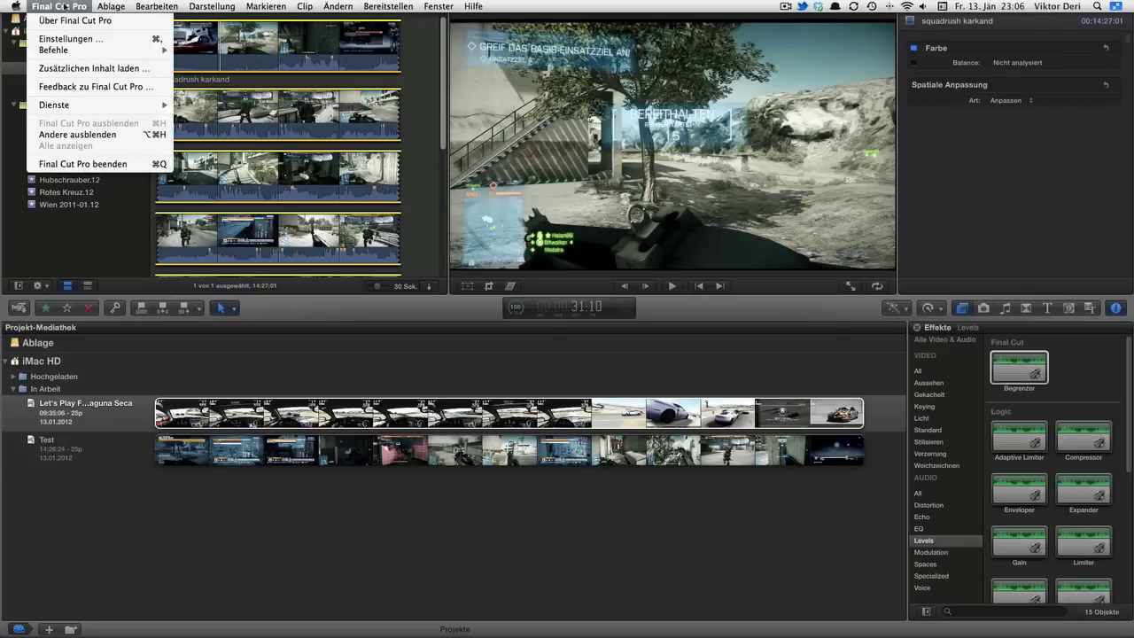
pyautogui.click(75, 40)
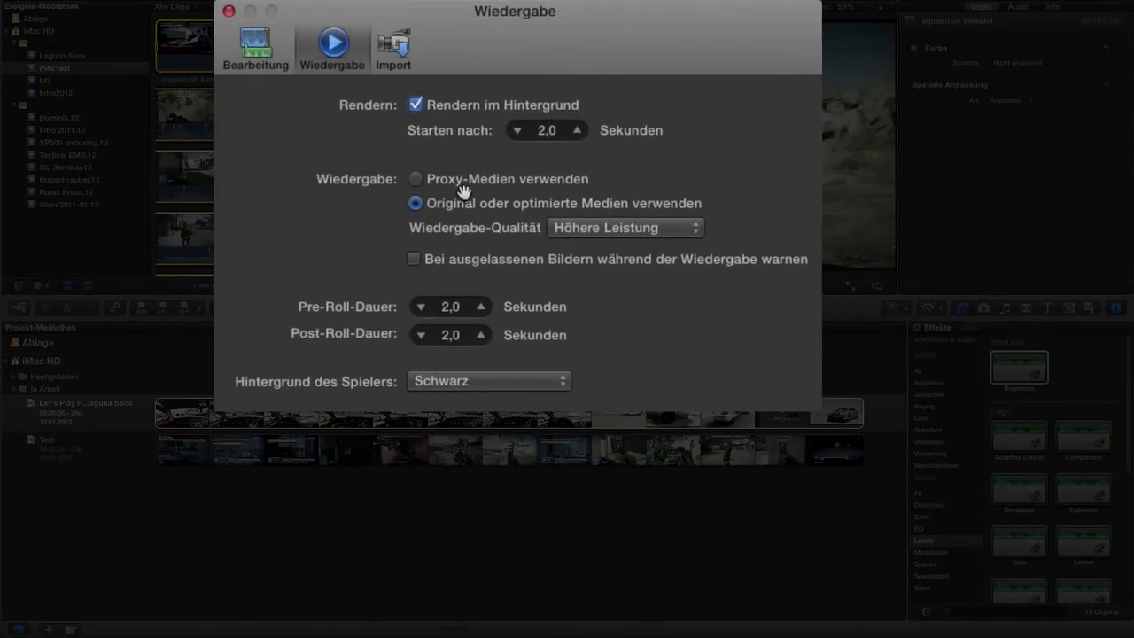
pyautogui.click(415, 179)
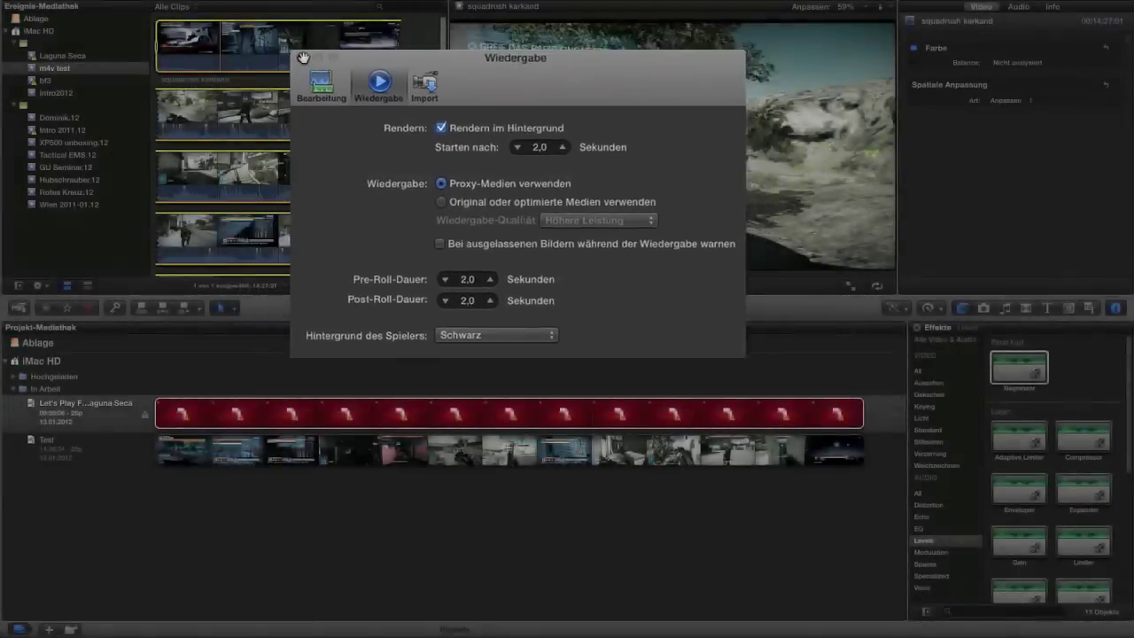
pyautogui.click(306, 83)
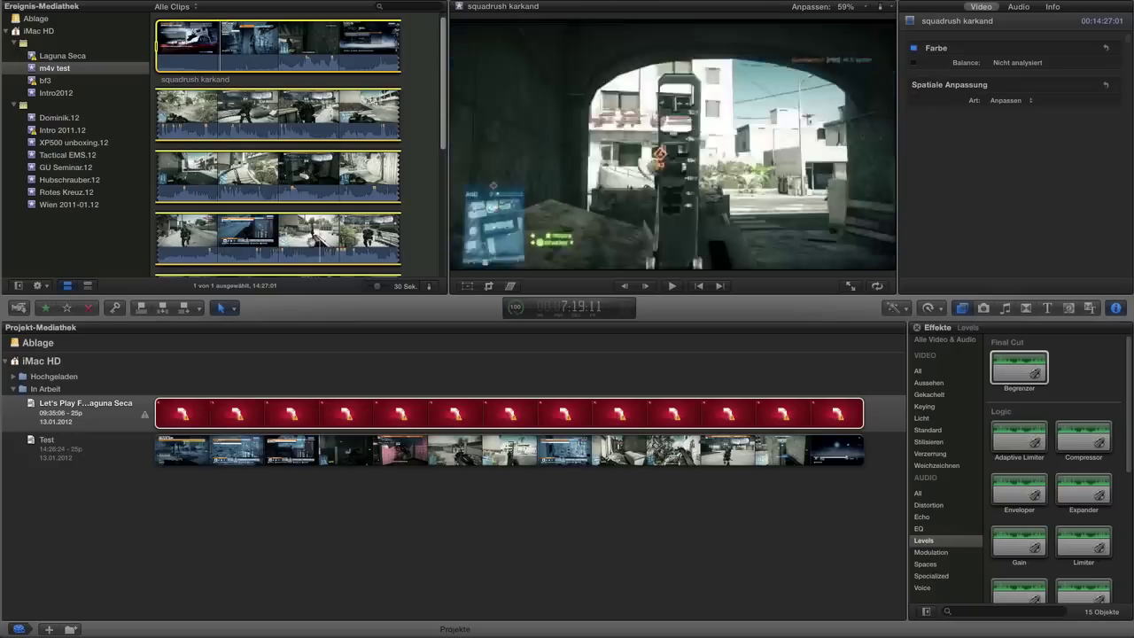
pyautogui.doubleClick(111, 452)
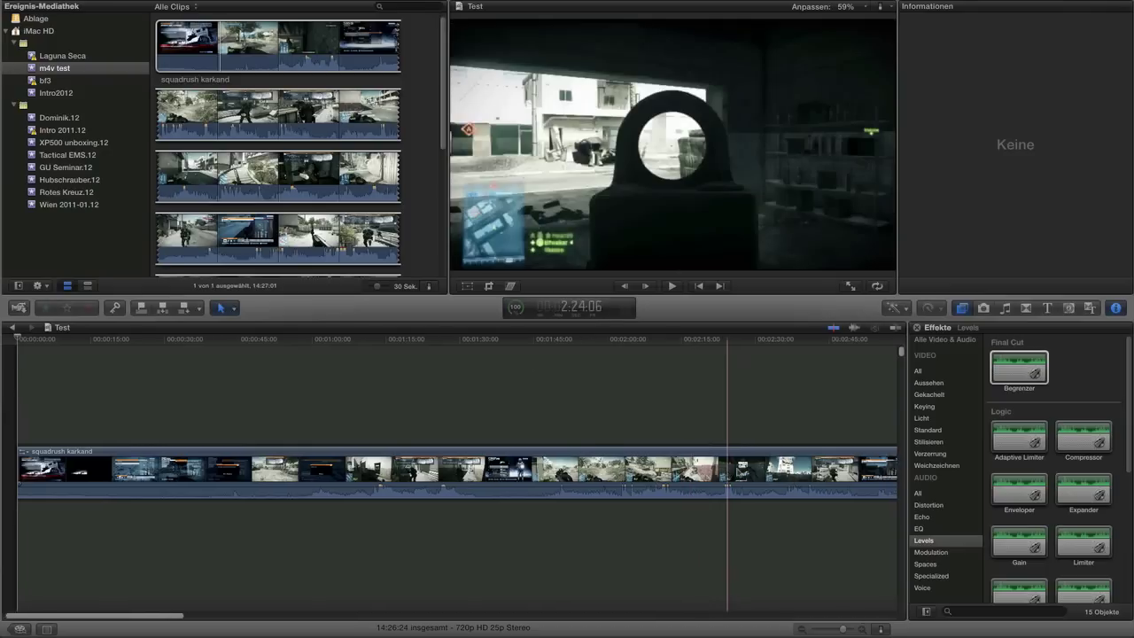
# Step: Scroll through the Test project timeline, then show the Laguna Seca event's clips
pyautogui.hscroll(10, 726, 469)
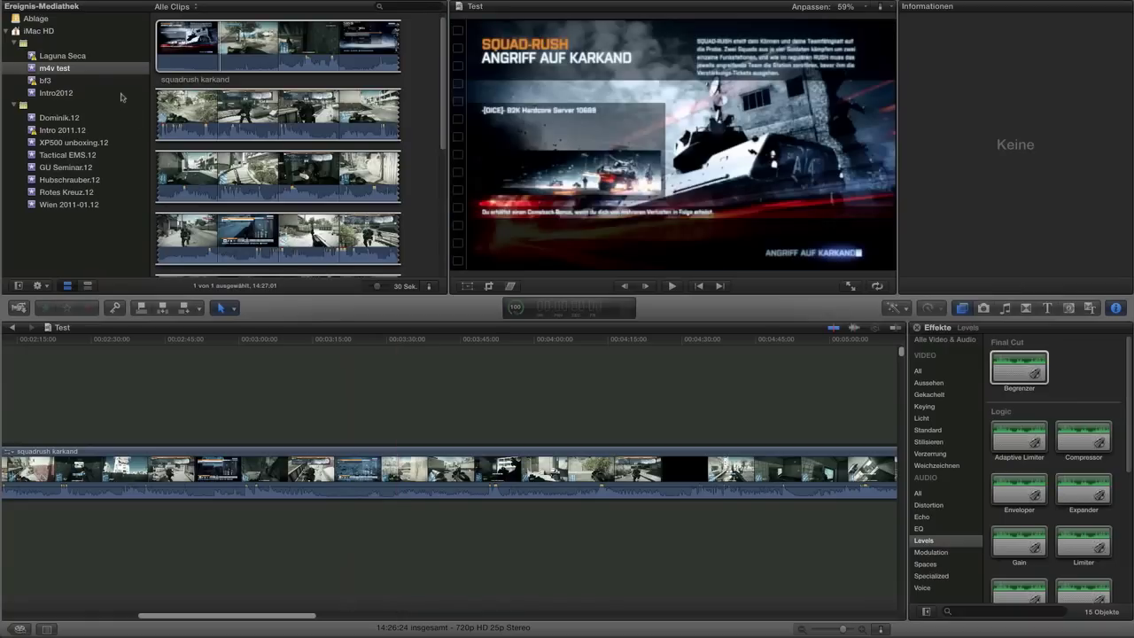
pyautogui.click(76, 59)
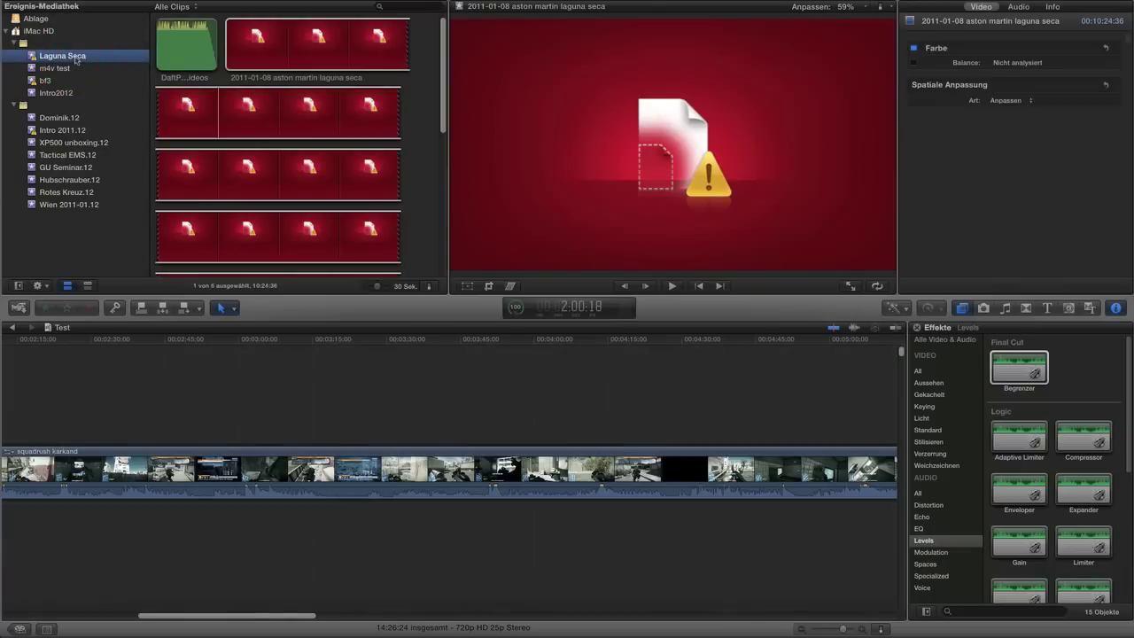
pyautogui.click(171, 103)
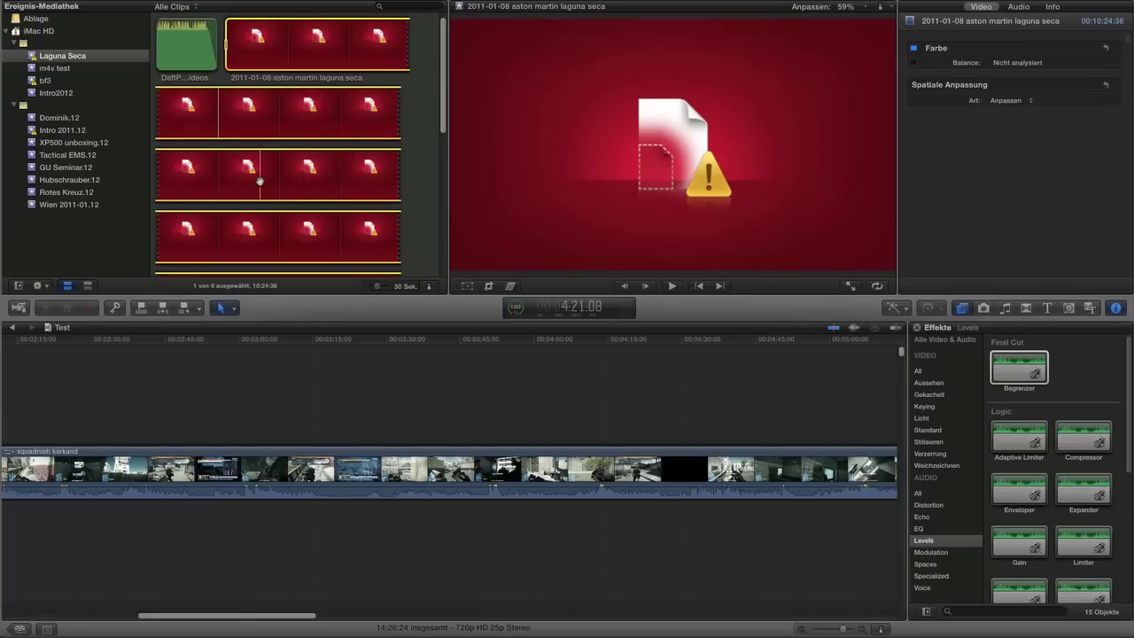
pyautogui.rightClick(260, 181)
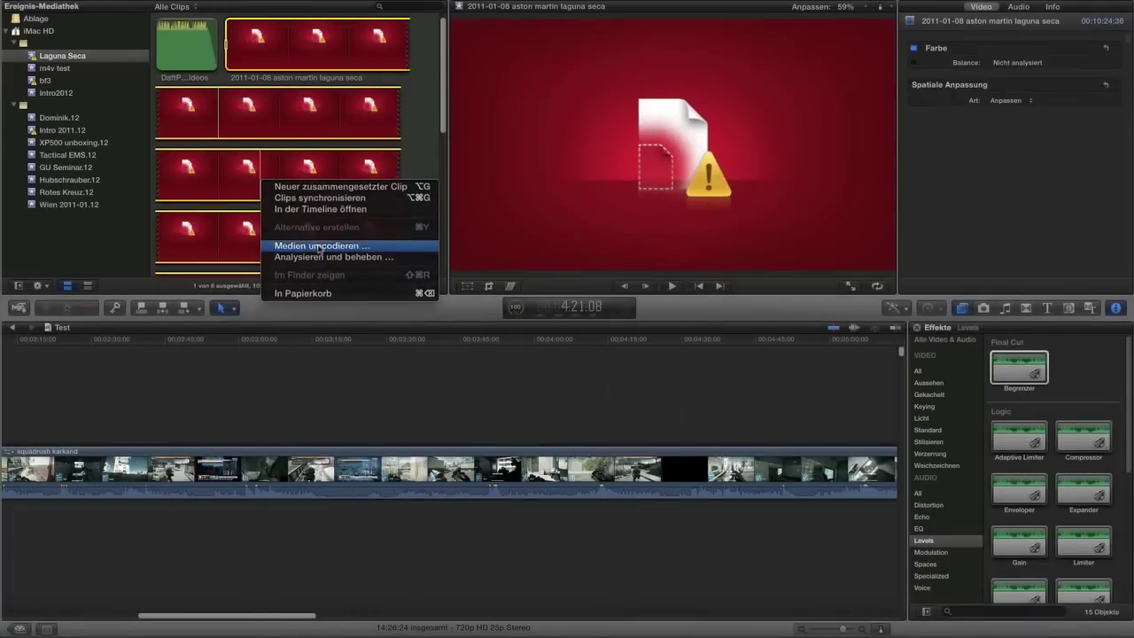
pyautogui.click(318, 246)
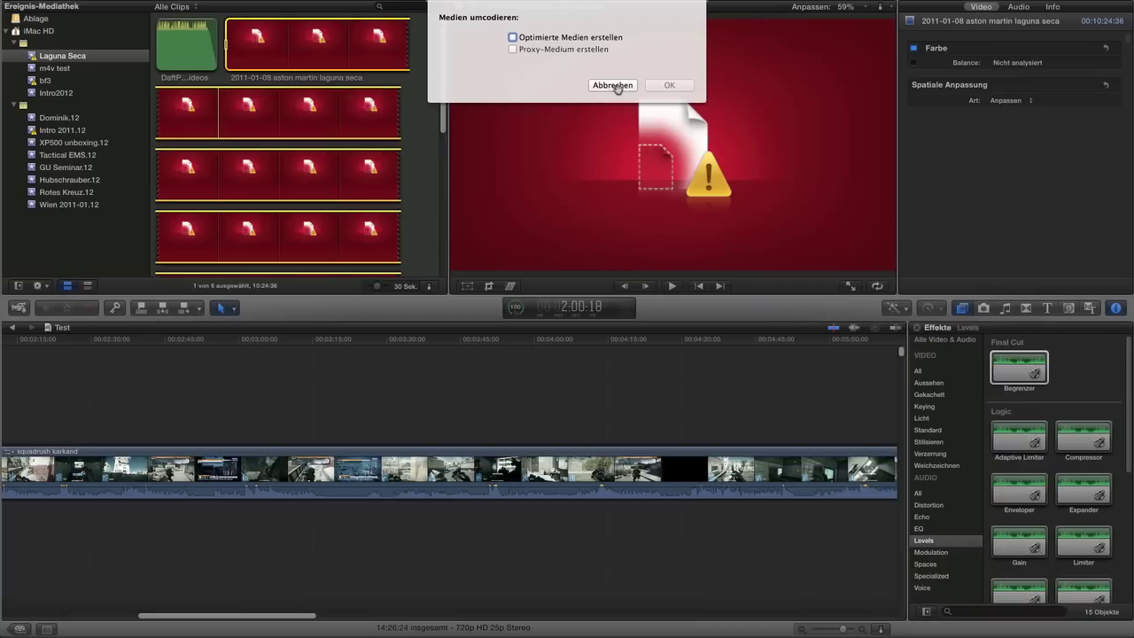
pyautogui.click(618, 87)
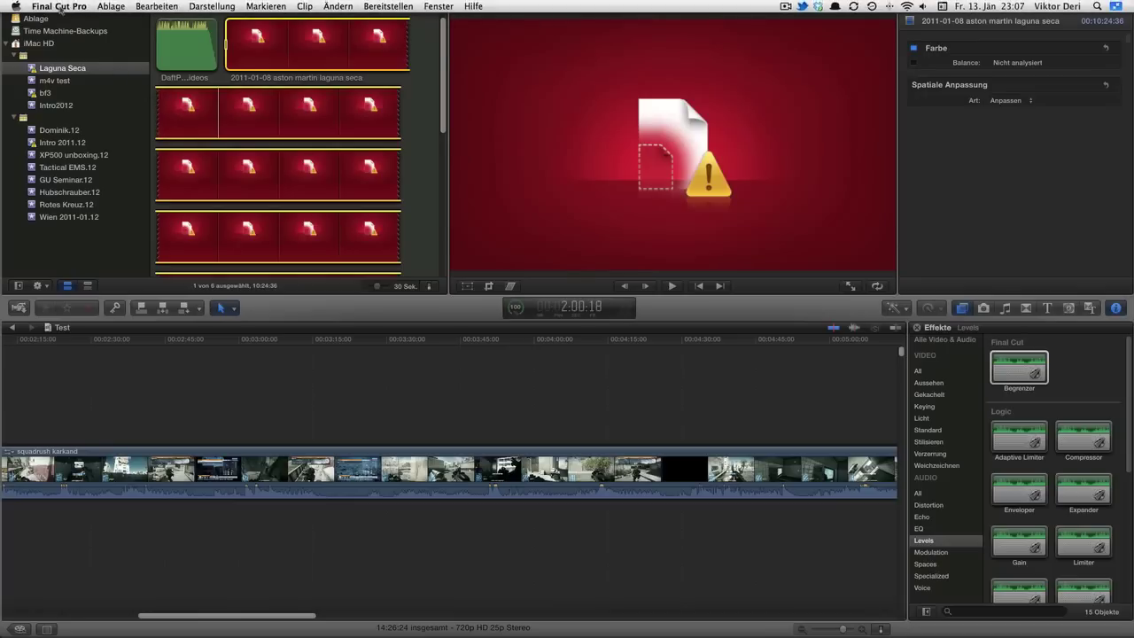
# Step: Set Wiedergabe preferences to Original oder optimierte Medien verwenden and return to the m4v test event
pyautogui.click(60, 9)
pyautogui.moveTo(113, 54)
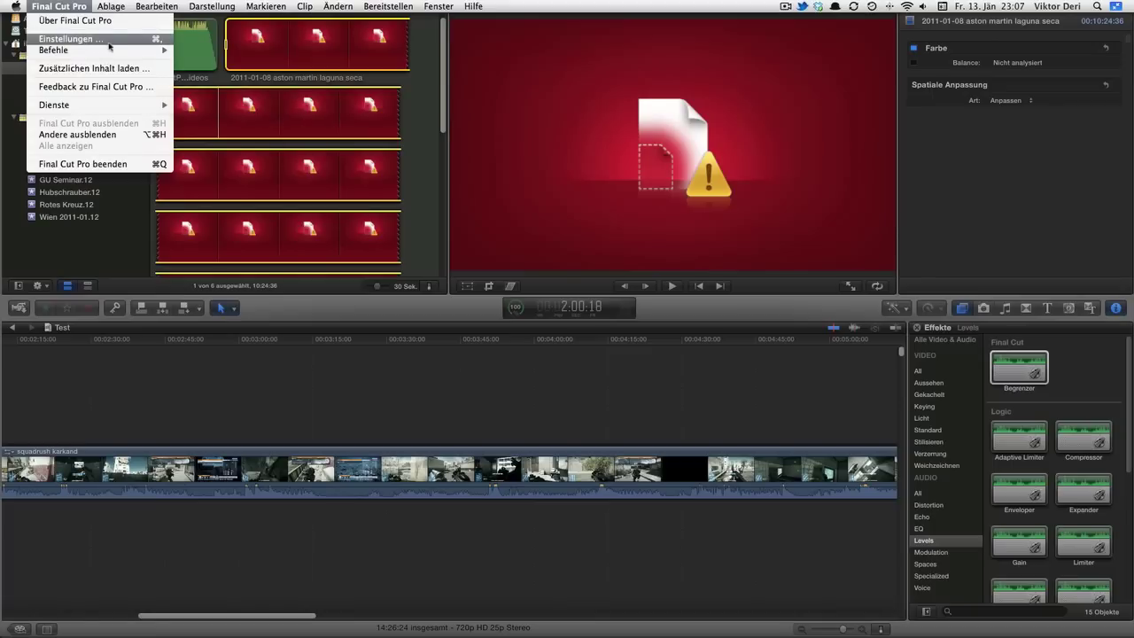
pyautogui.click(95, 42)
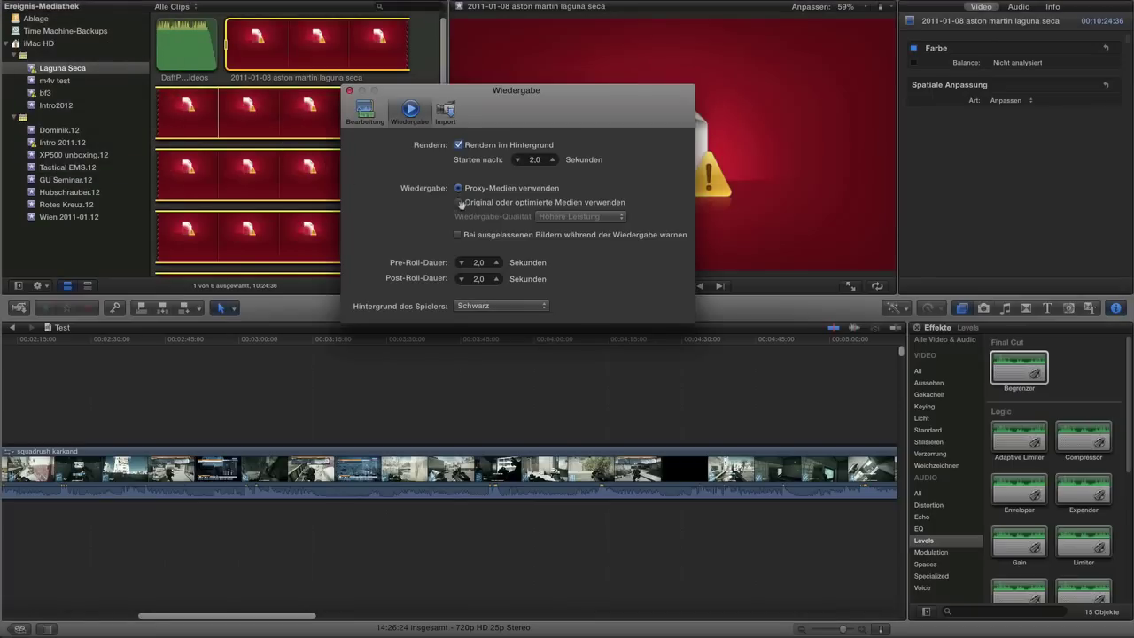
pyautogui.click(459, 204)
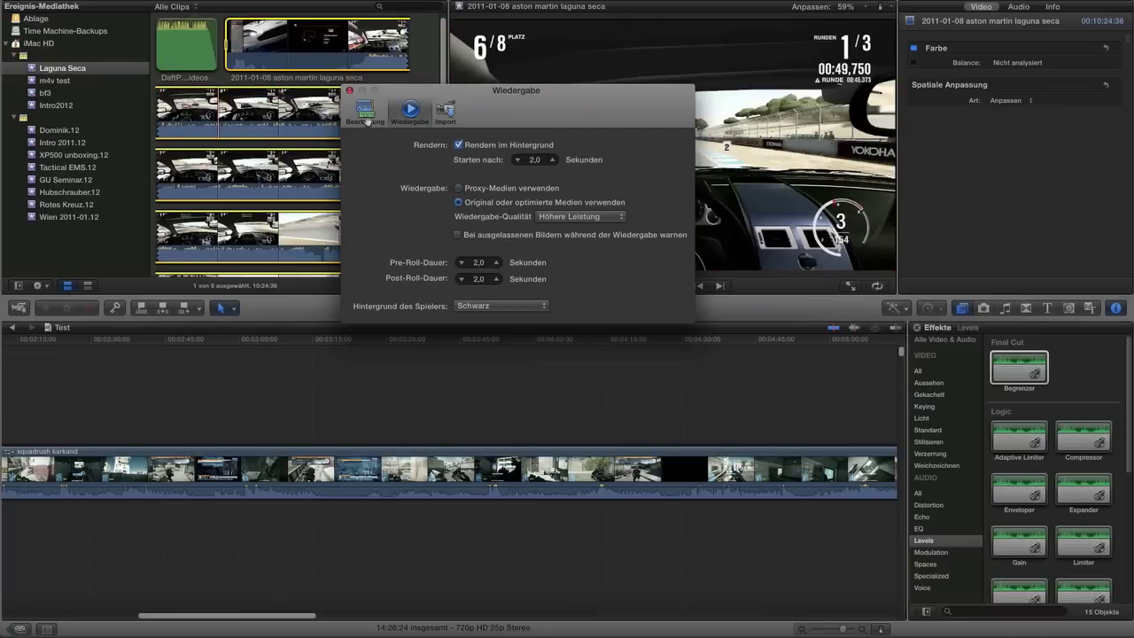
pyautogui.click(349, 91)
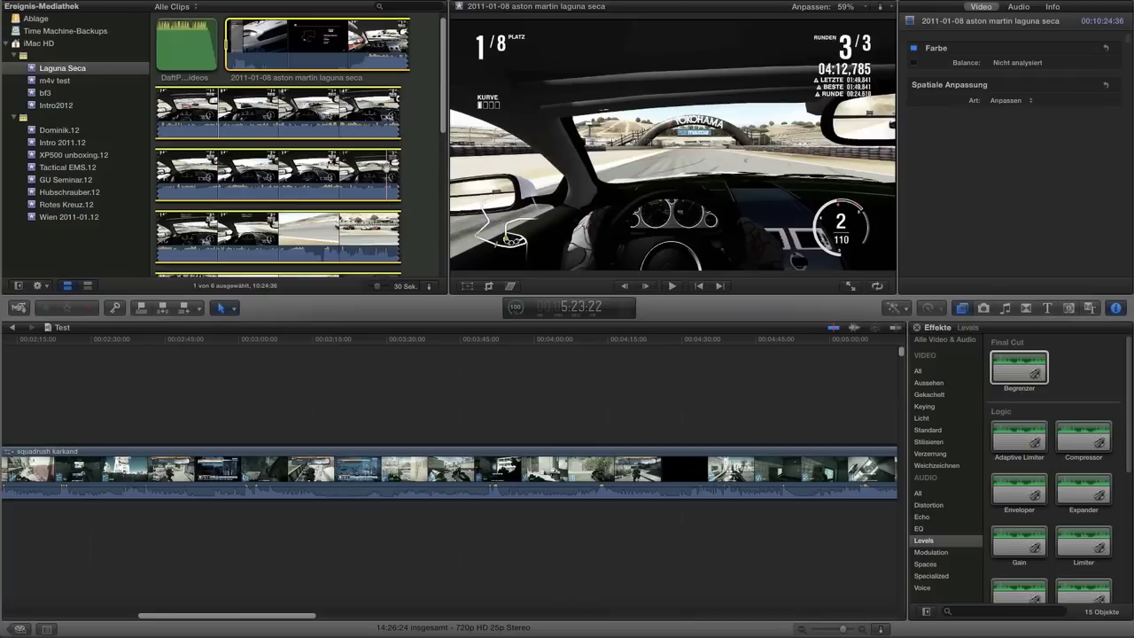
pyautogui.click(76, 84)
# Step: Select all m4v test clips and preview frames of the squadrush karkand clip
pyautogui.press('super+a')
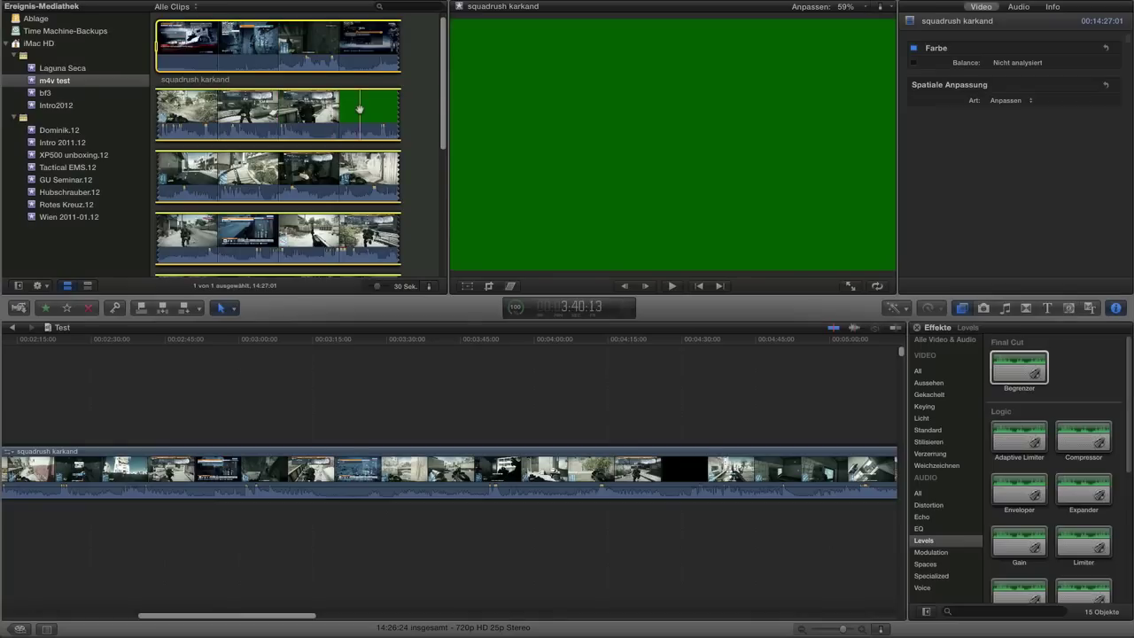
pyautogui.click(298, 111)
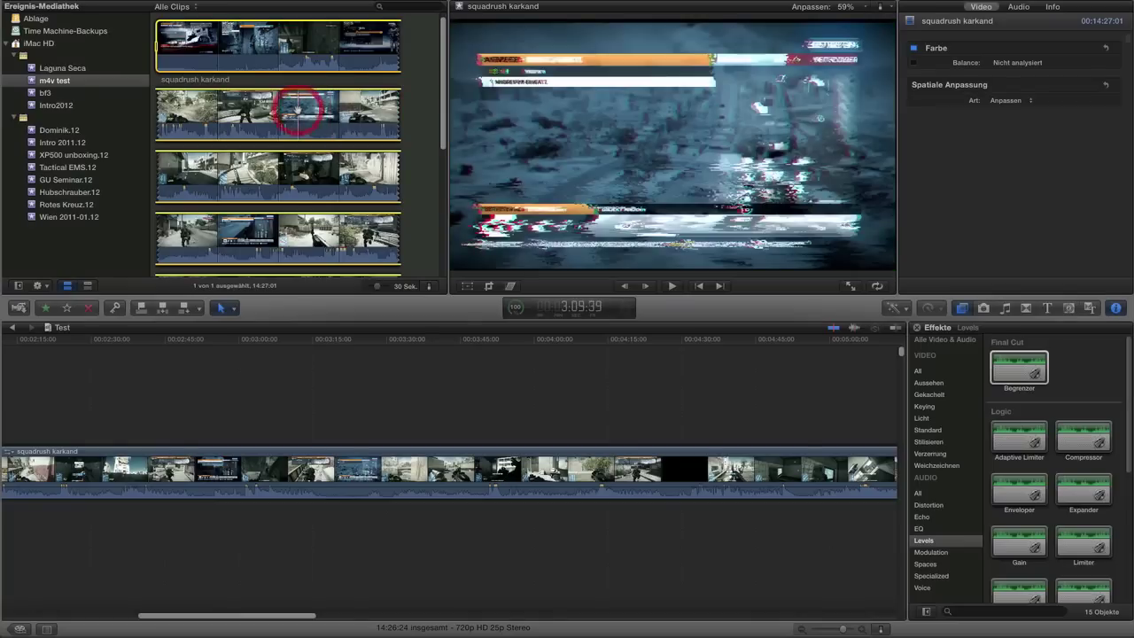
pyautogui.click(221, 111)
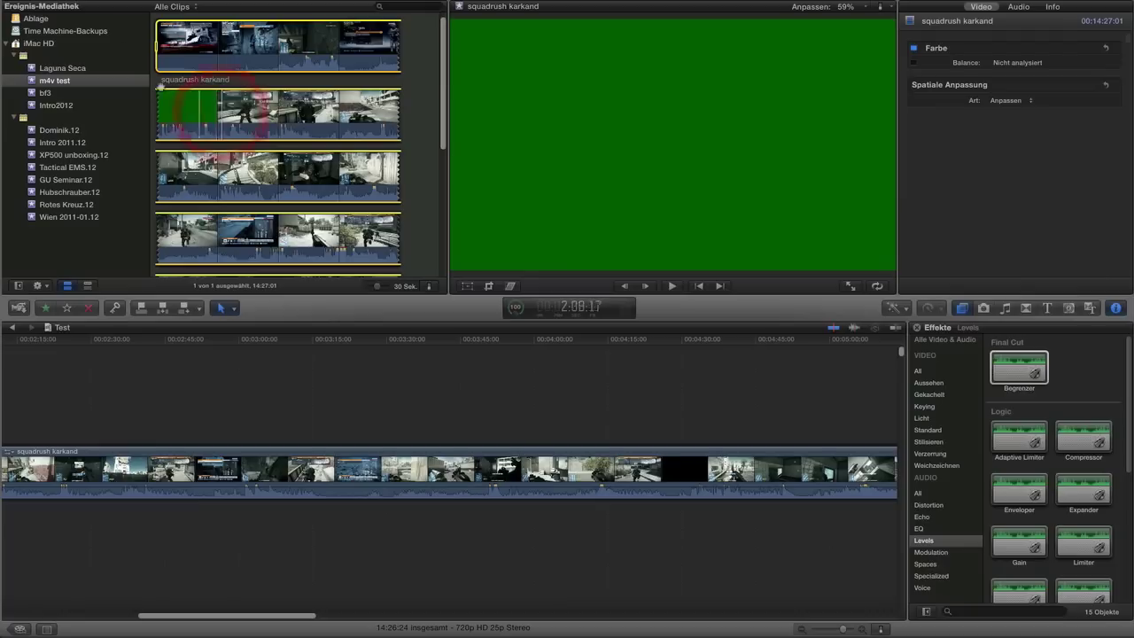
# Step: Switch Wiedergabe to proxy media, then back to original or optimized media, previewing the clip
pyautogui.click(59, 6)
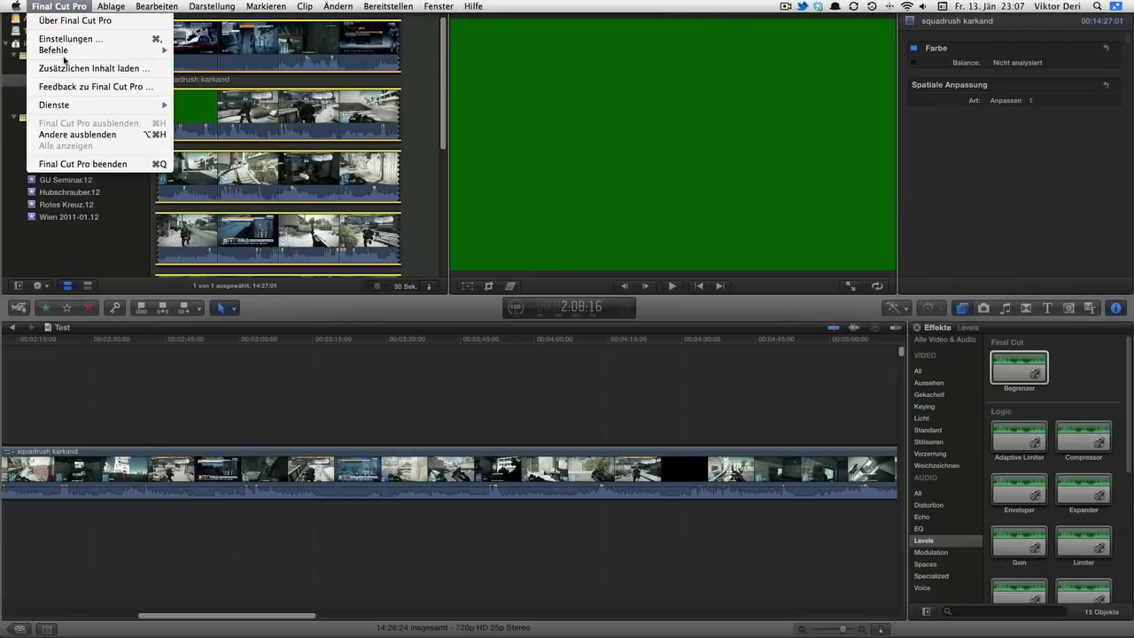
pyautogui.click(71, 39)
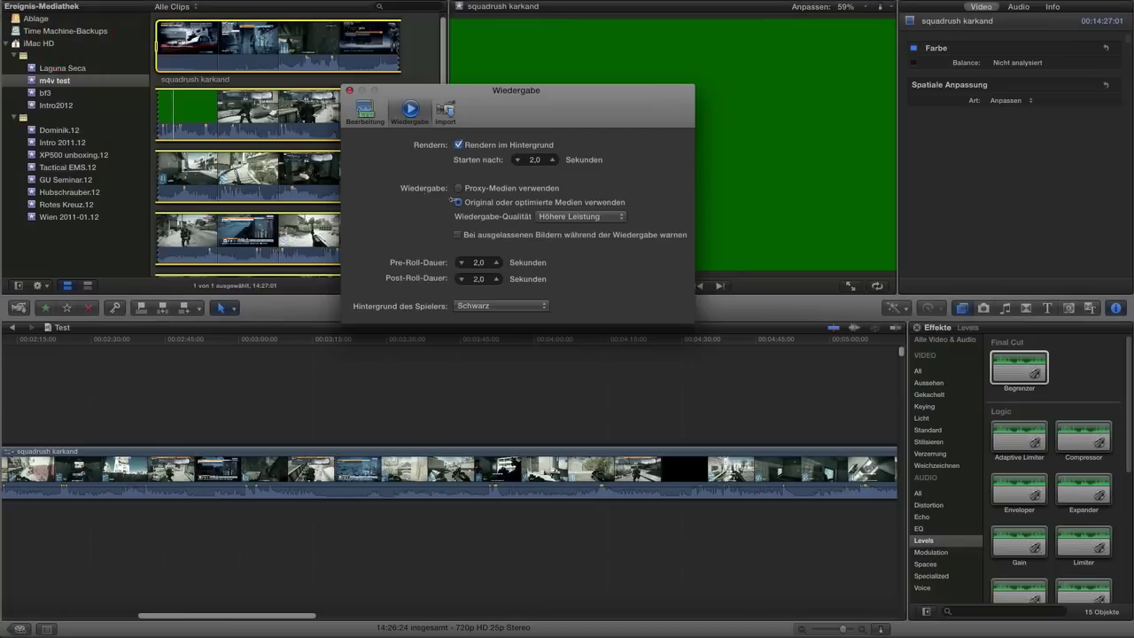
pyautogui.click(458, 187)
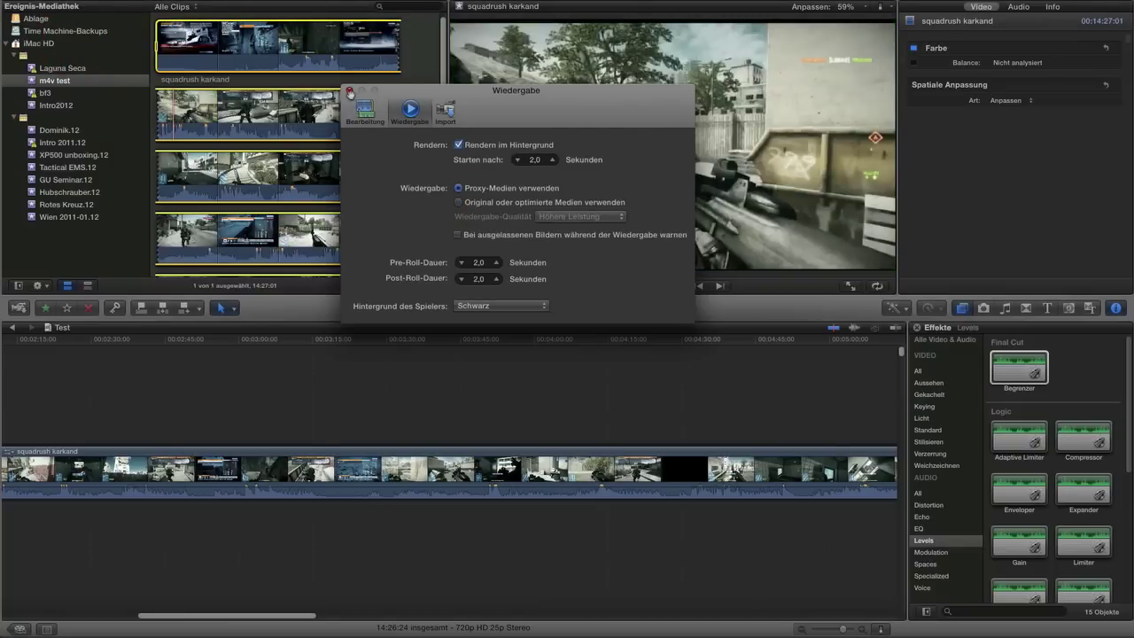
pyautogui.moveTo(350, 92); pyautogui.dragTo(613, 107)
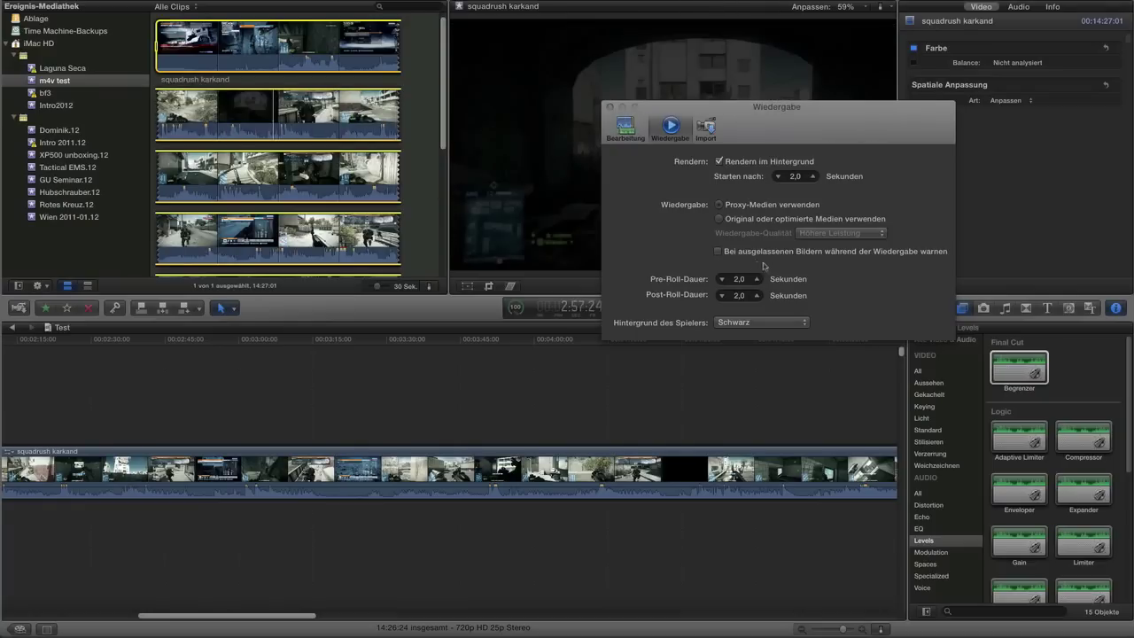
pyautogui.click(719, 220)
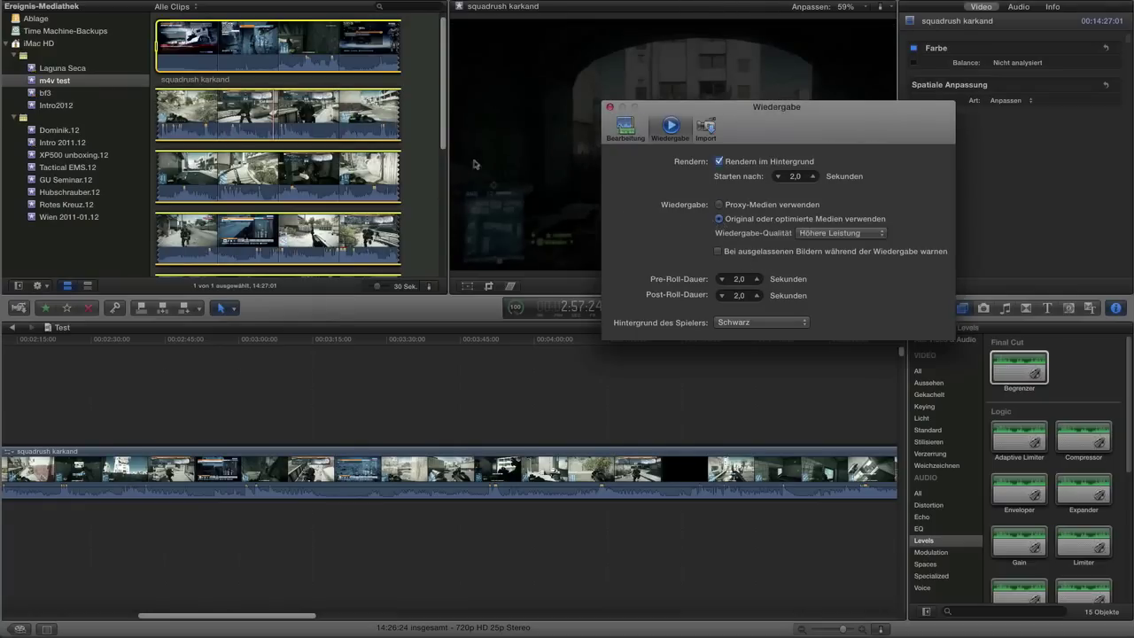
pyautogui.click(327, 111)
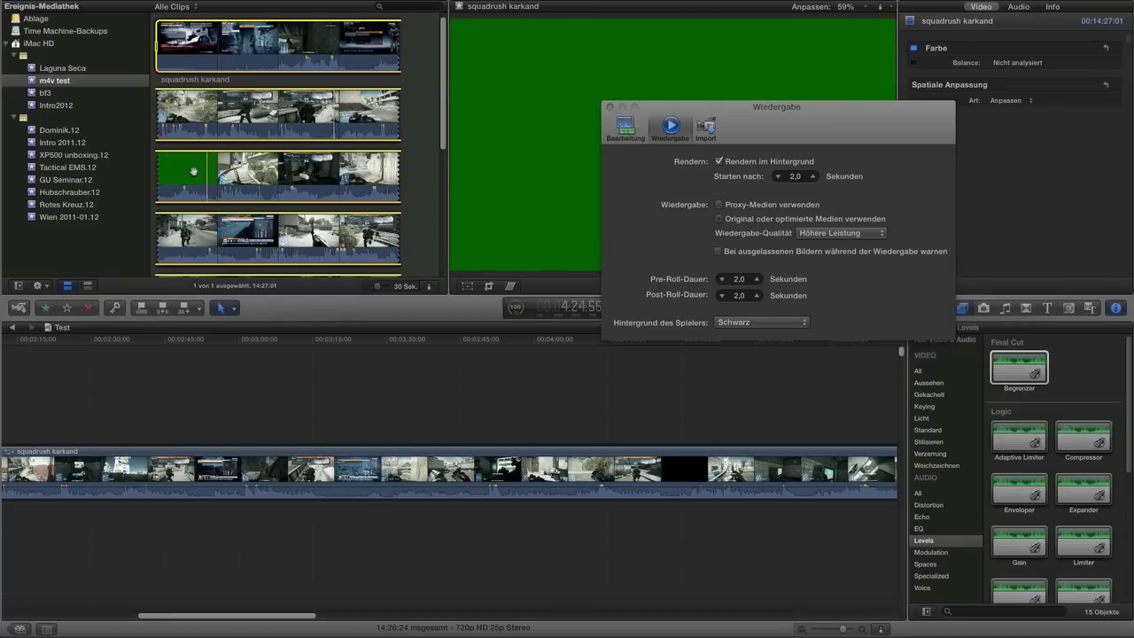
pyautogui.click(609, 107)
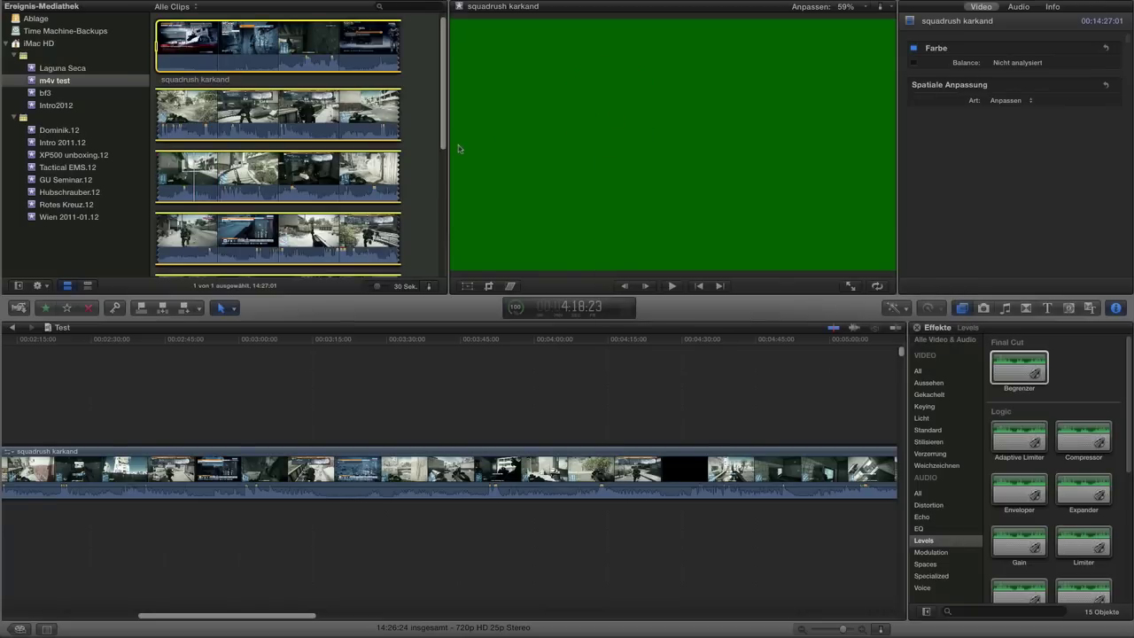
pyautogui.moveTo(434, 4)
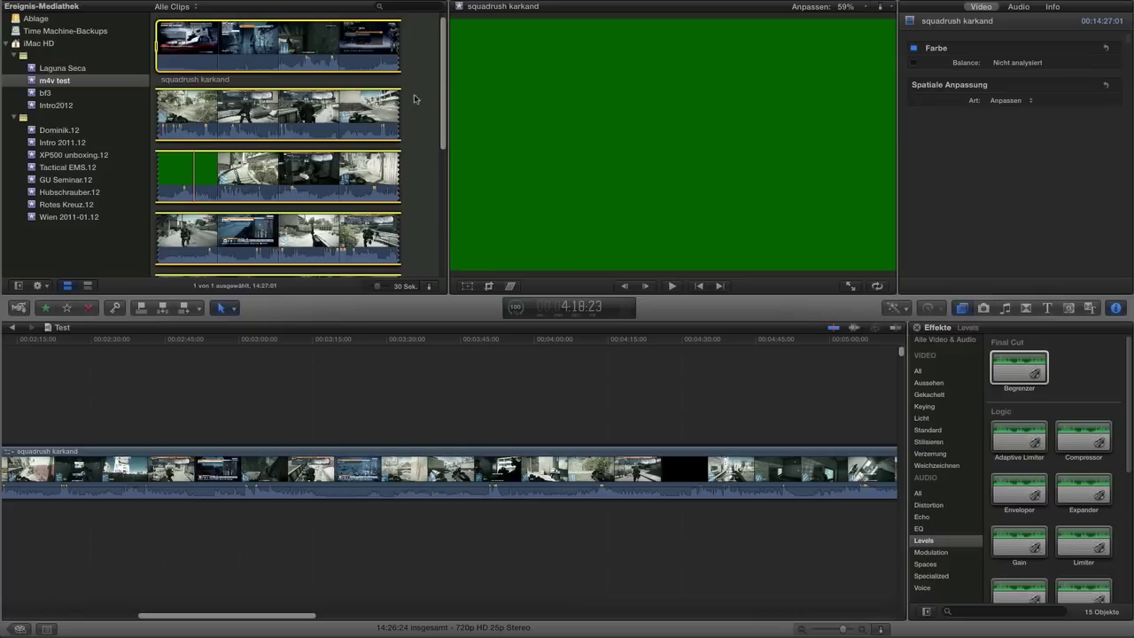
# Step: Leave full-screen Final Cut Pro and return to the Finder desktop with Video Temp
pyautogui.hotkey('ctrl', 'Left')
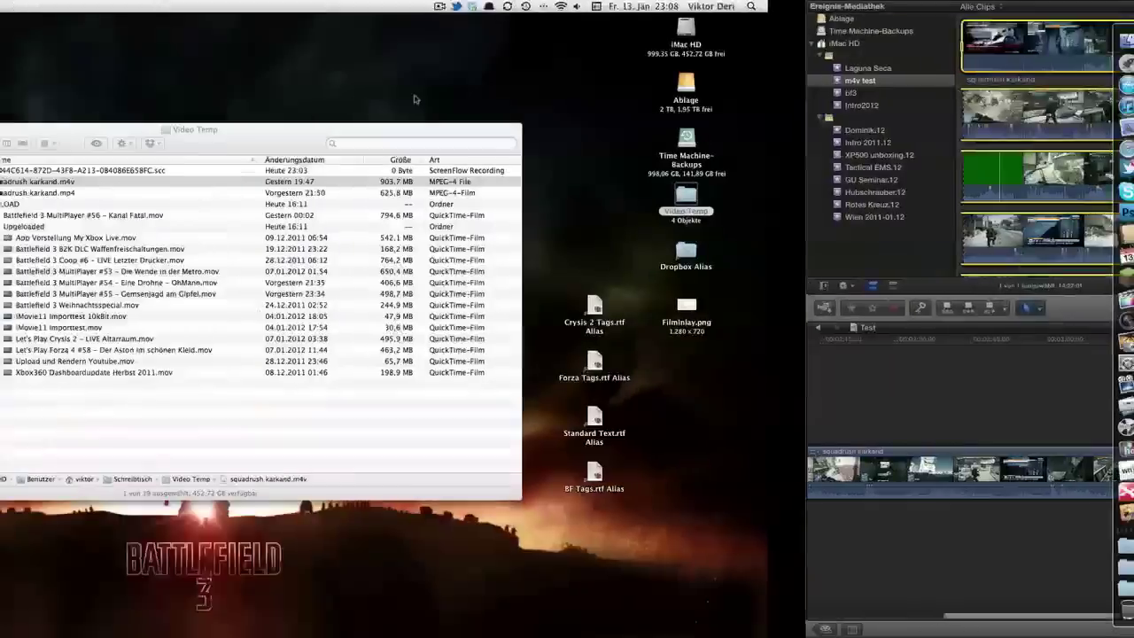